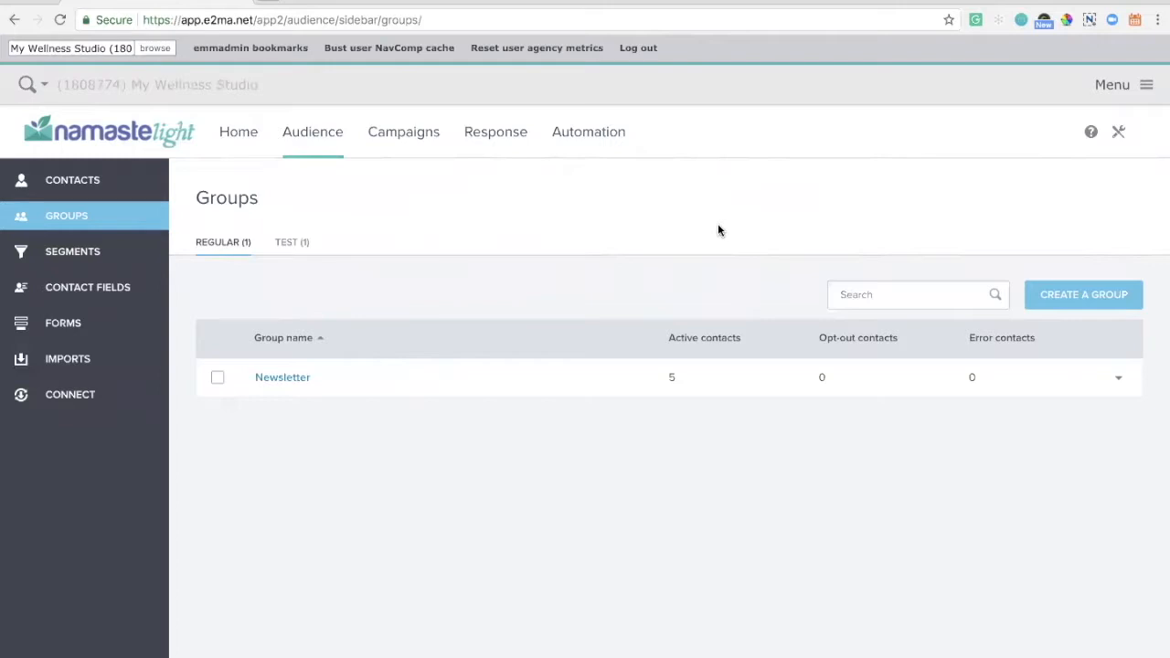
# - Create a regular contact group named "Mindbody sync"
pyautogui.click(1056, 295)
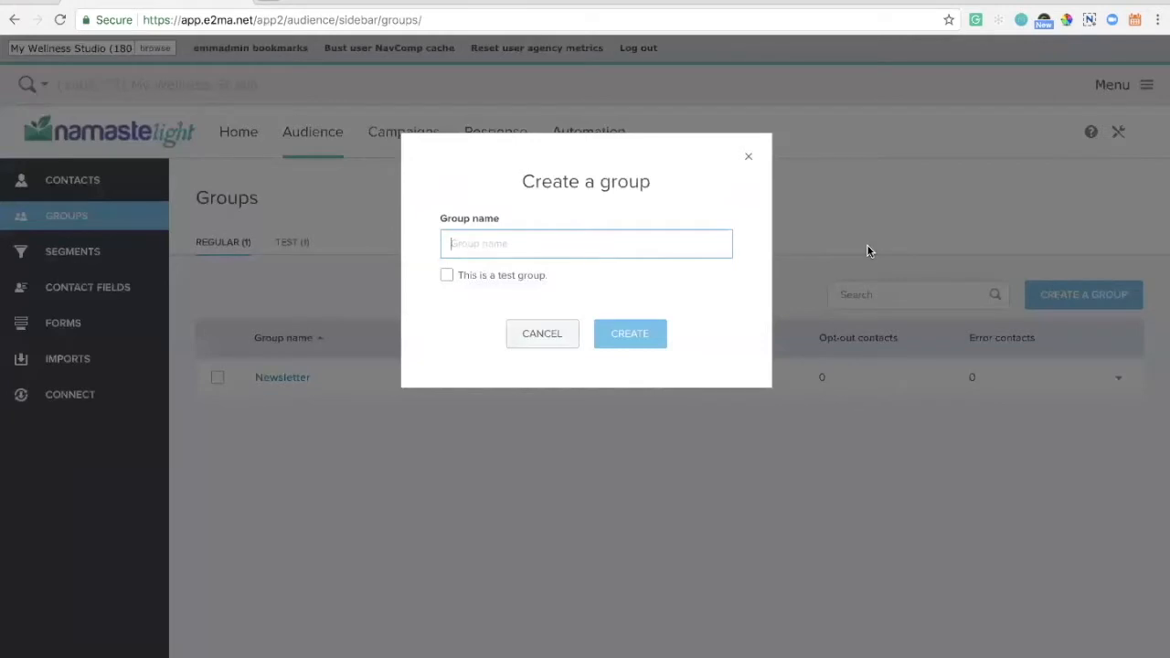
pyautogui.write('Mindbody sync')
pyautogui.click(638, 337)
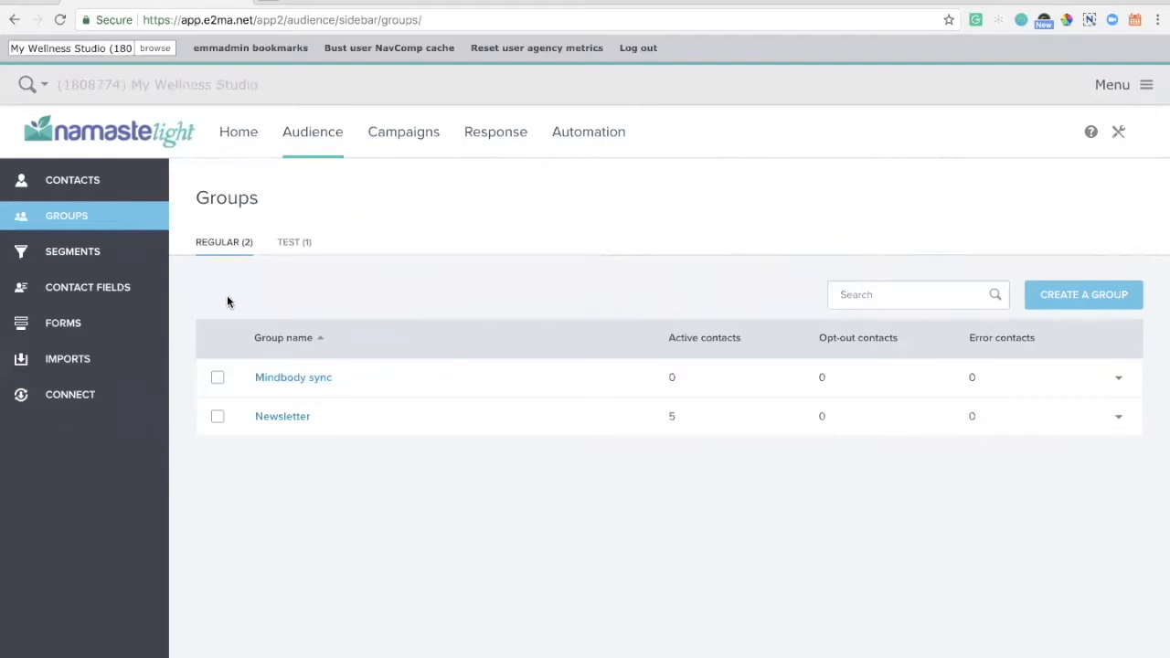
# - Start a new audience segment and name it "Namaste Segment"
pyautogui.click(139, 257)
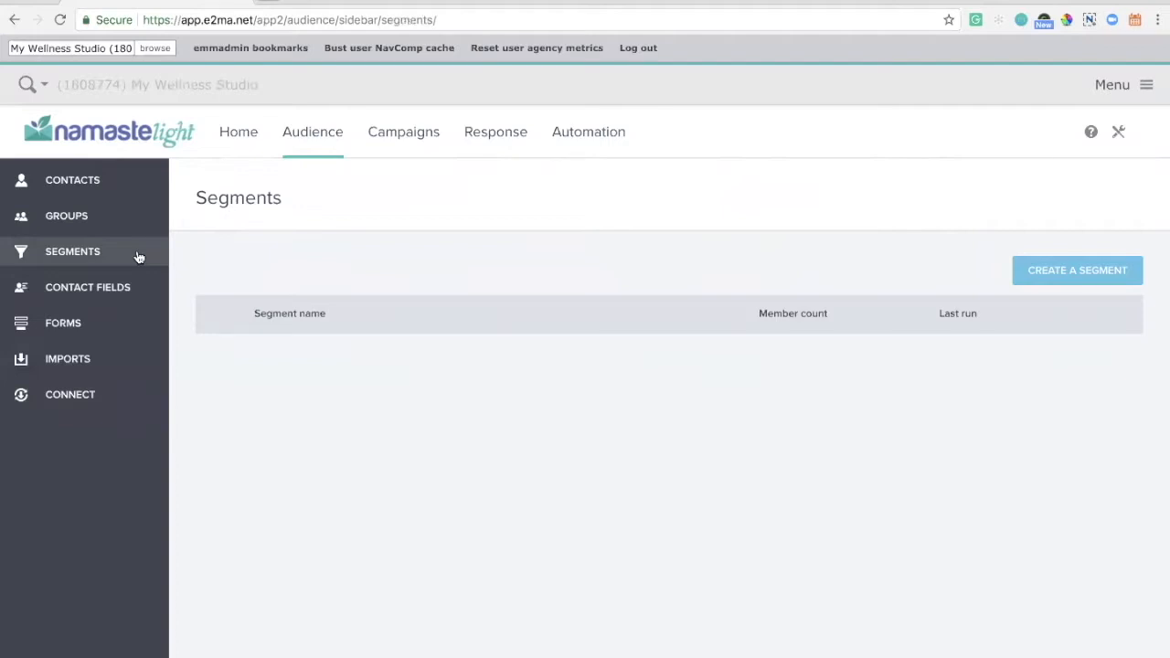
pyautogui.click(138, 257)
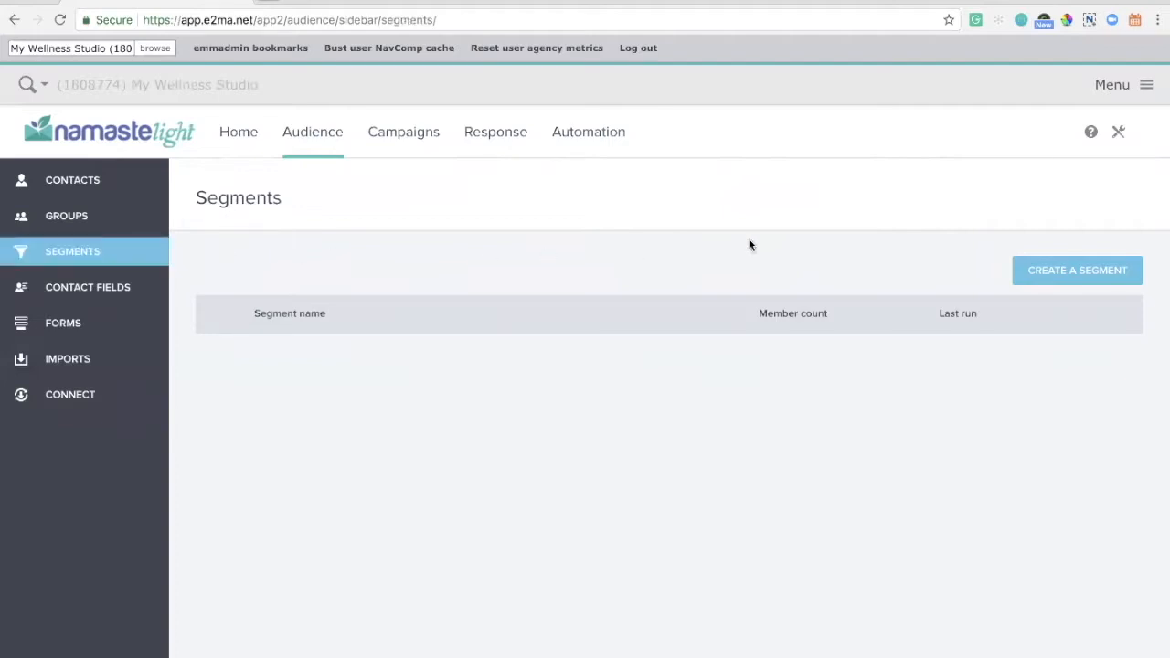
pyautogui.click(1052, 272)
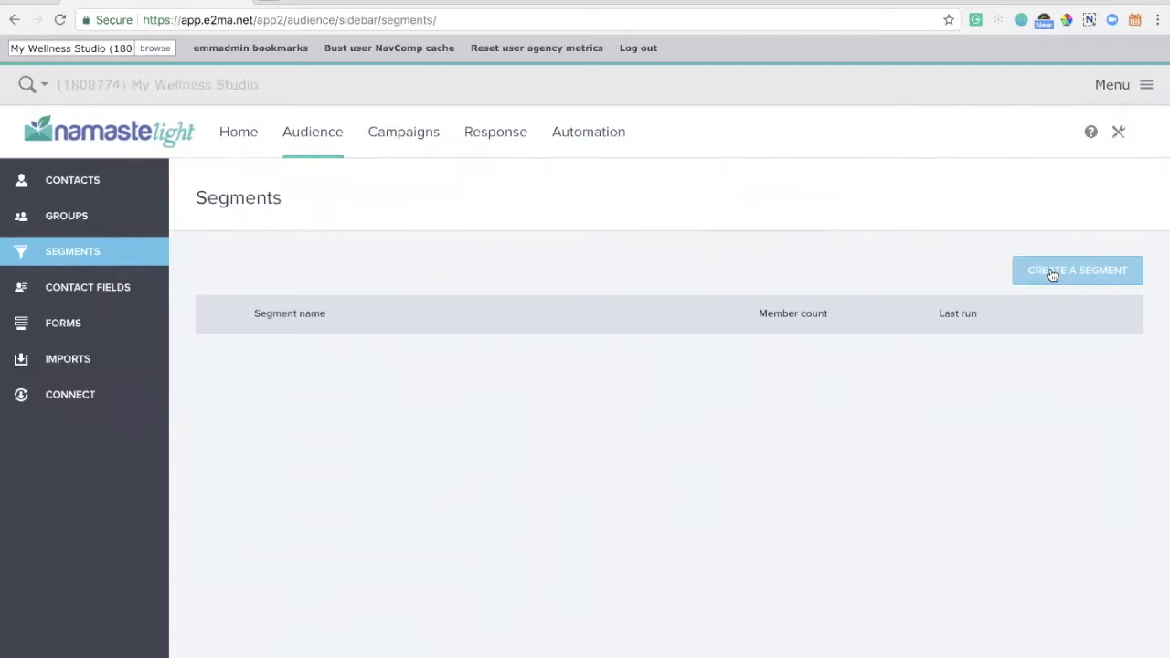
pyautogui.click(1052, 275)
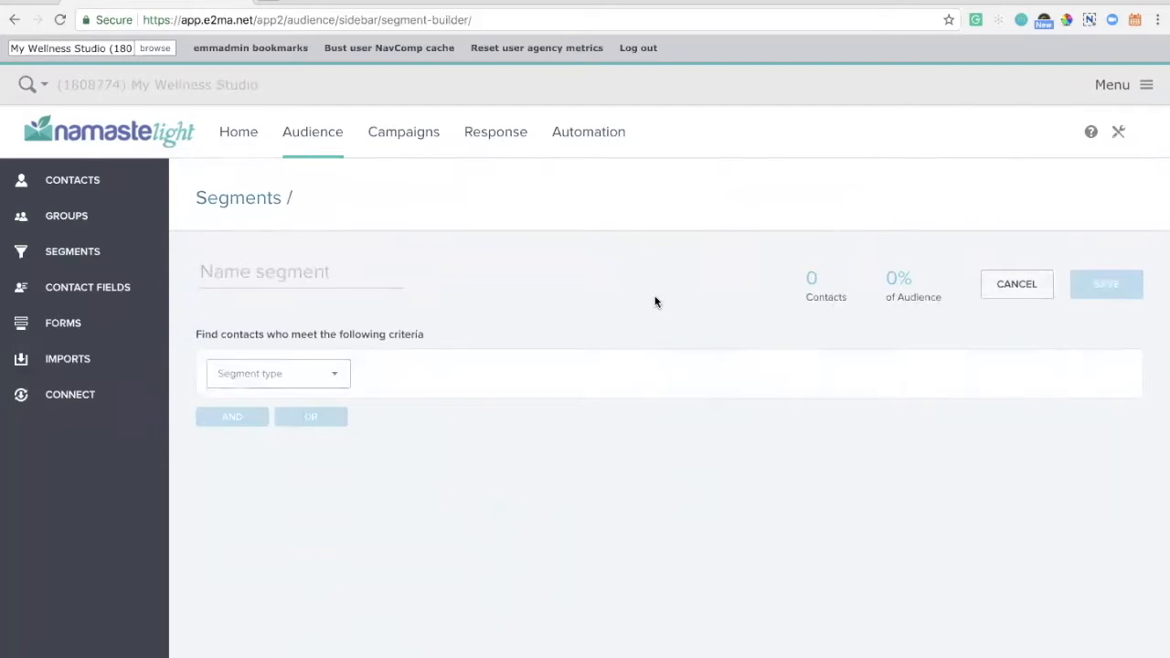
pyautogui.write('Namaste Segment')
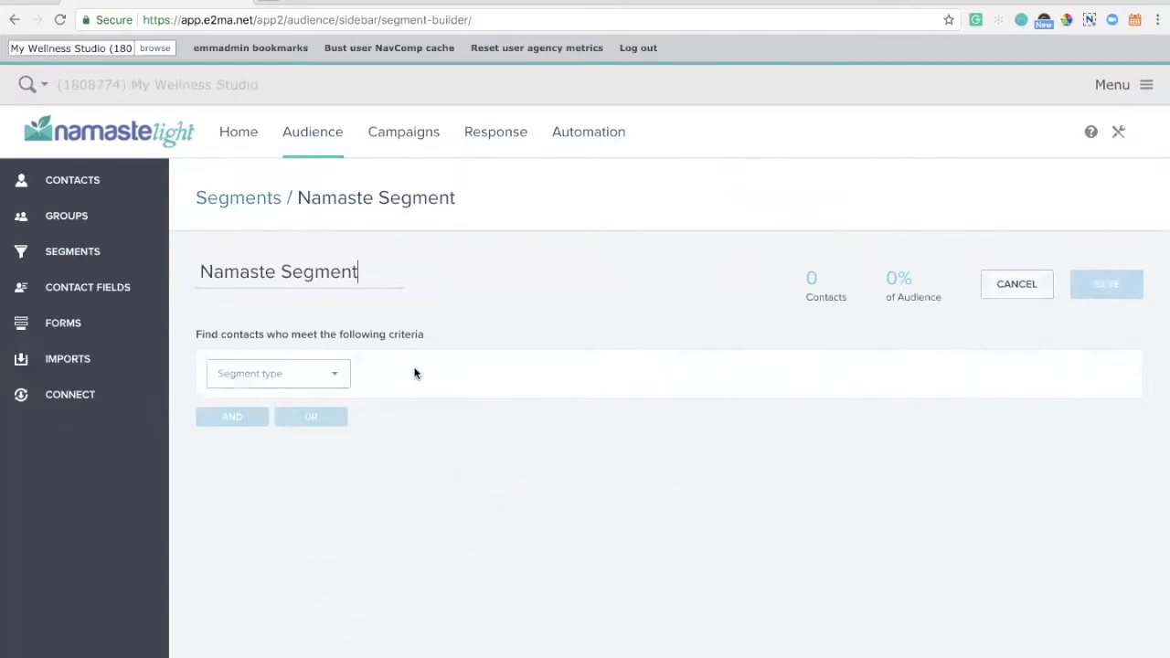
# - Set the segment's first criterion to contacts whose Group is In Newsletter
pyautogui.click(330, 382)
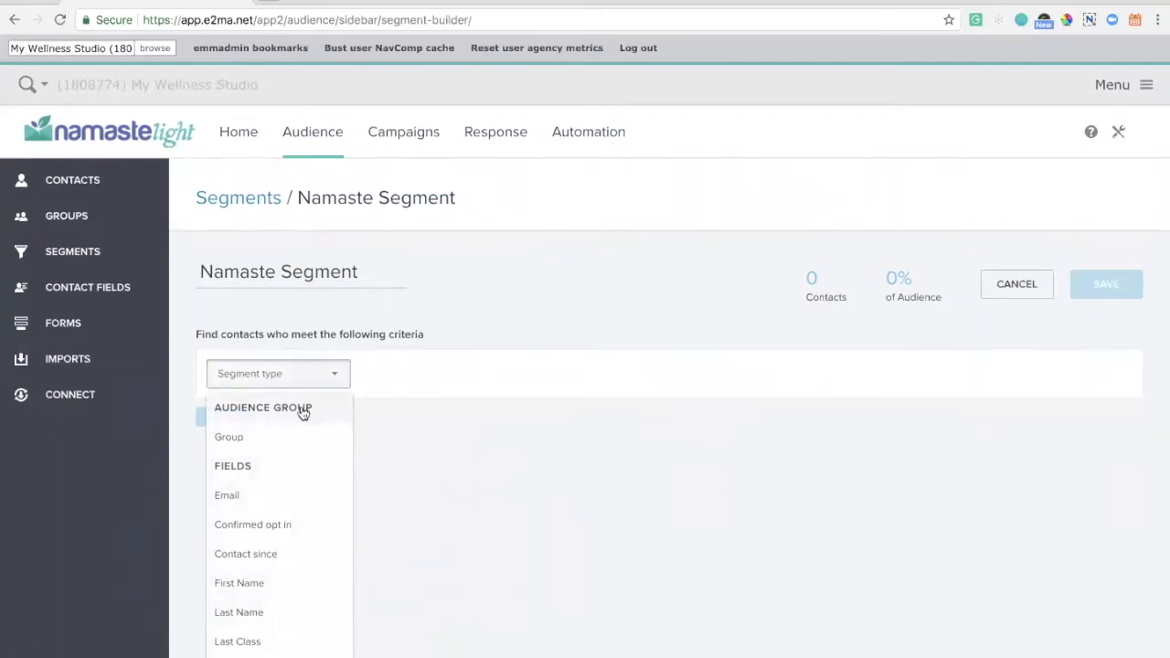
pyautogui.scroll(-5, 278, 474)
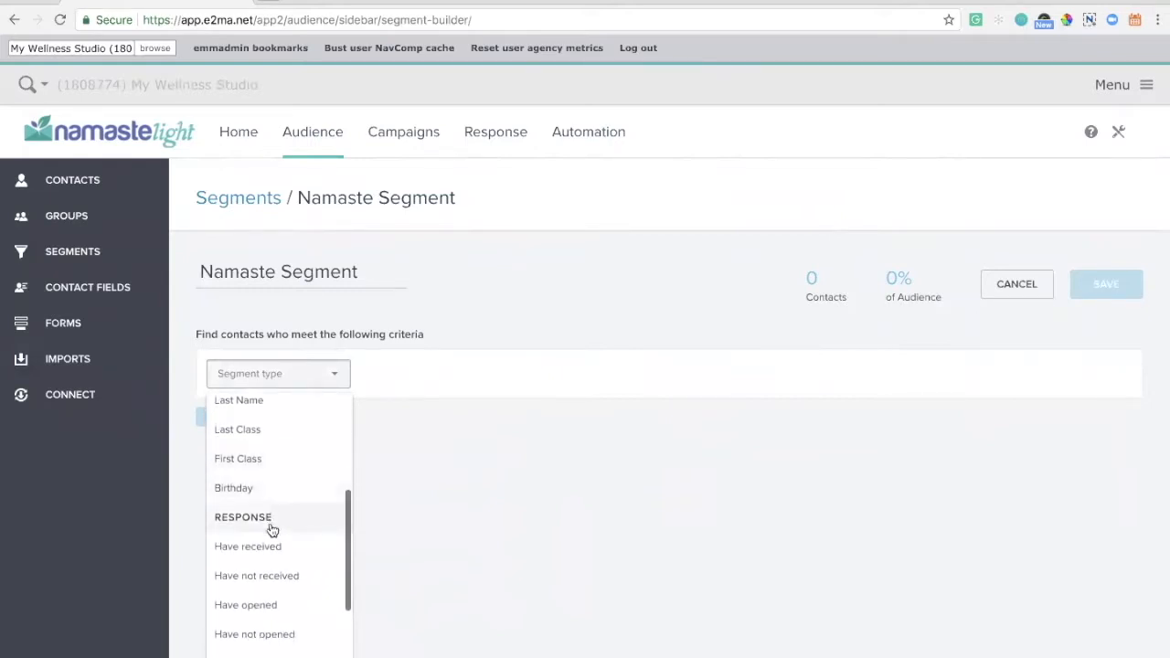
pyautogui.scroll(-3, 272, 528)
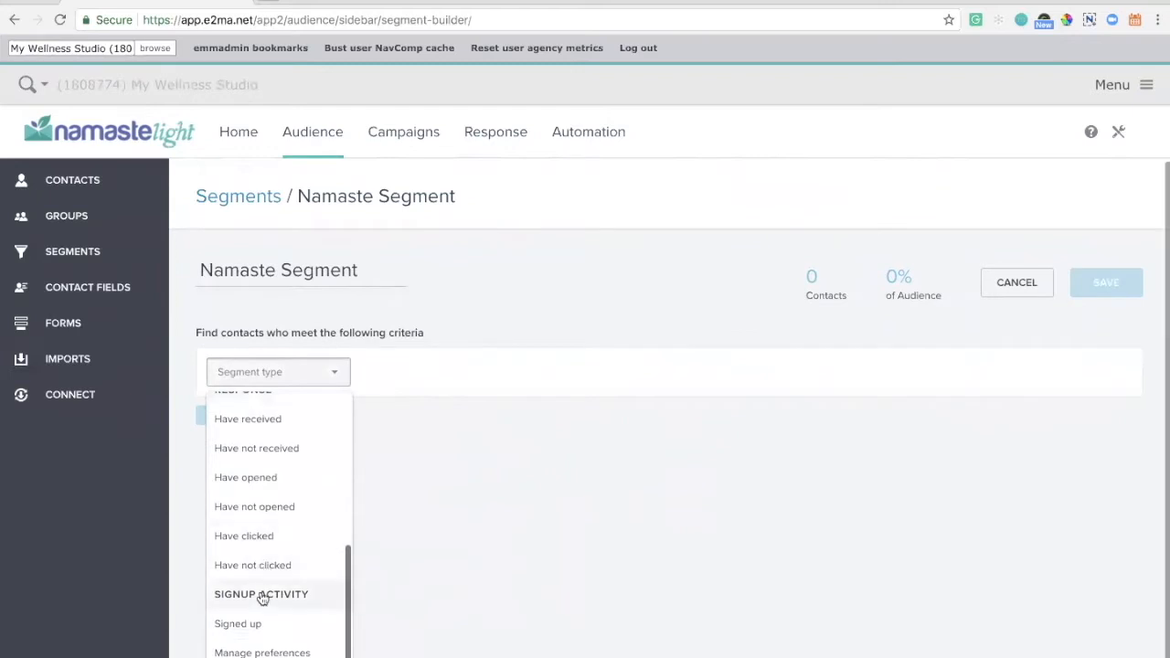
pyautogui.scroll(1, 294, 595)
pyautogui.scroll(4, 294, 595)
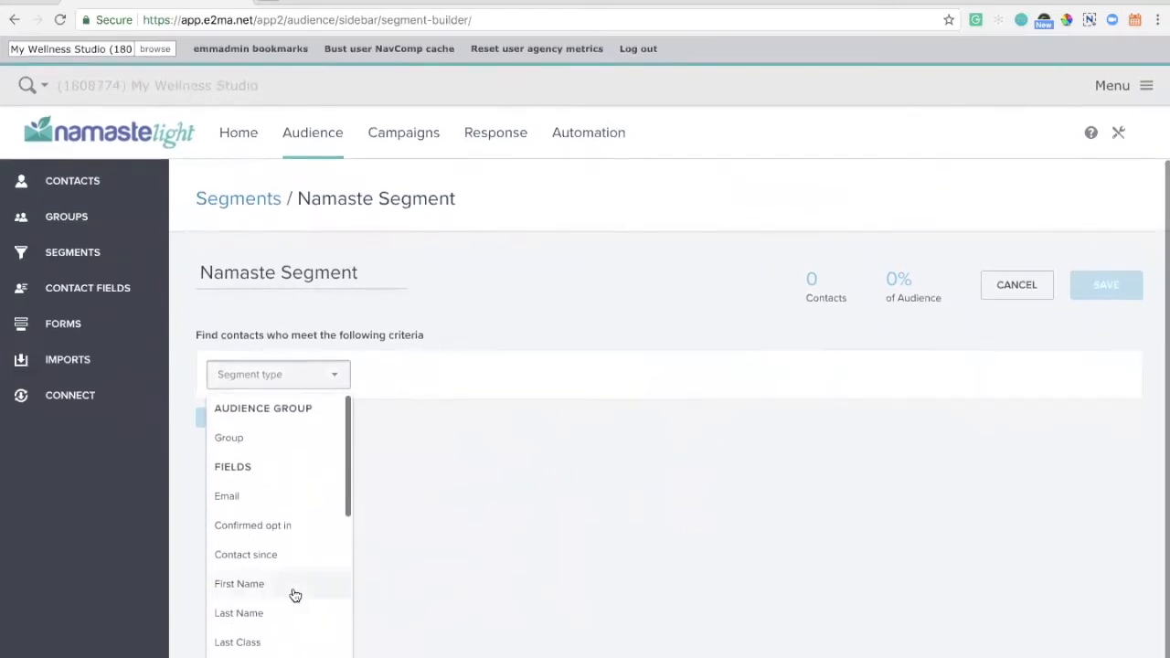
pyautogui.click(298, 450)
pyautogui.click(562, 374)
pyautogui.click(557, 467)
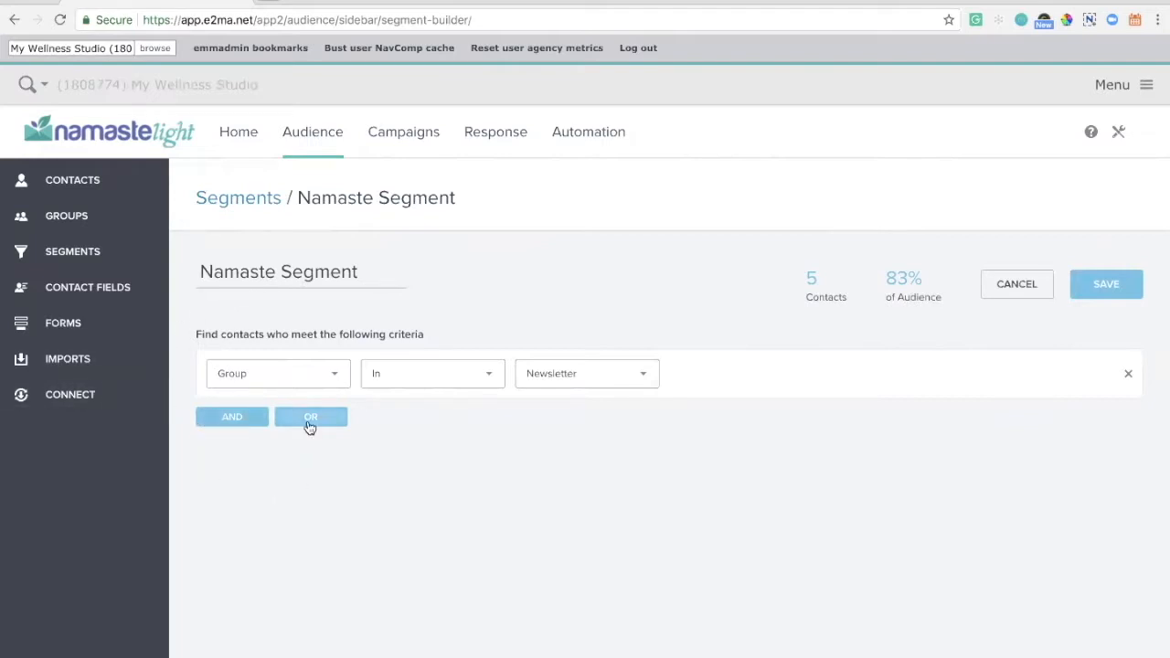
# - Add an AND criterion for contacts whose Last Class is in the last 30 days
pyautogui.click(218, 426)
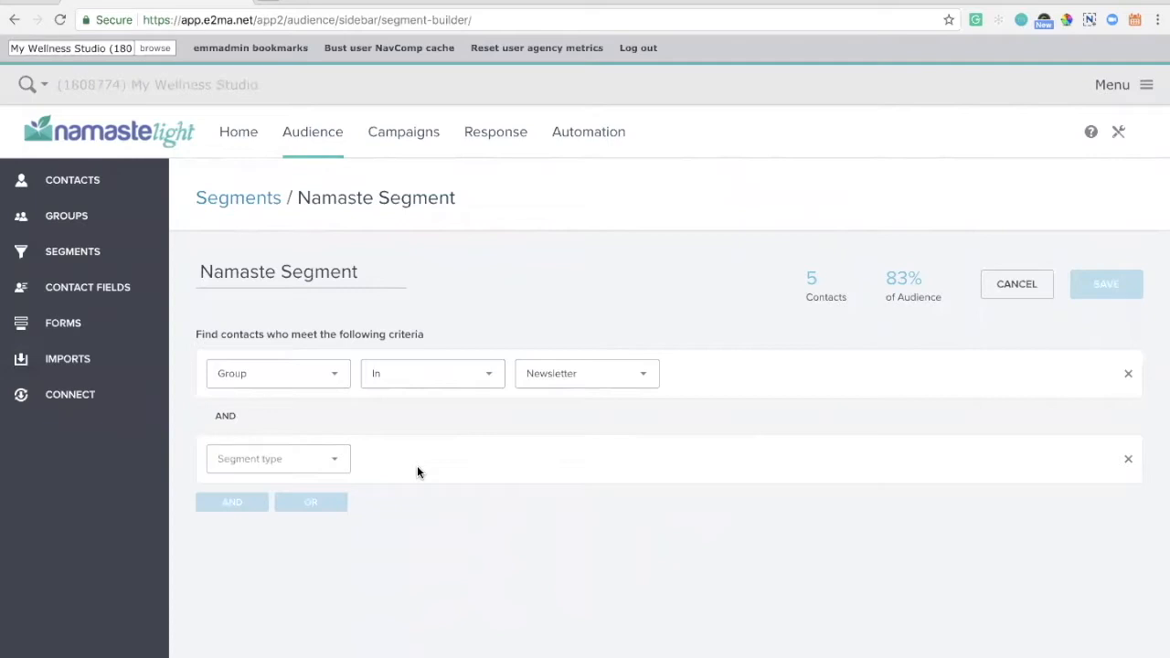
pyautogui.click(338, 464)
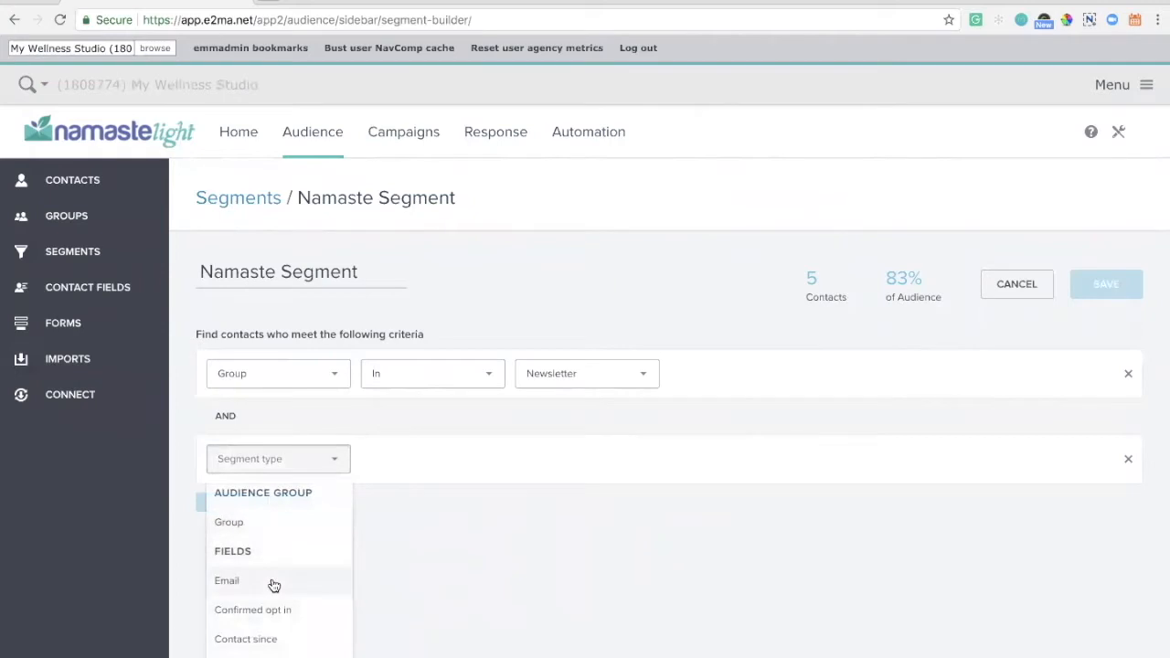
pyautogui.scroll(-3, 272, 585)
pyautogui.scroll(1, 271, 584)
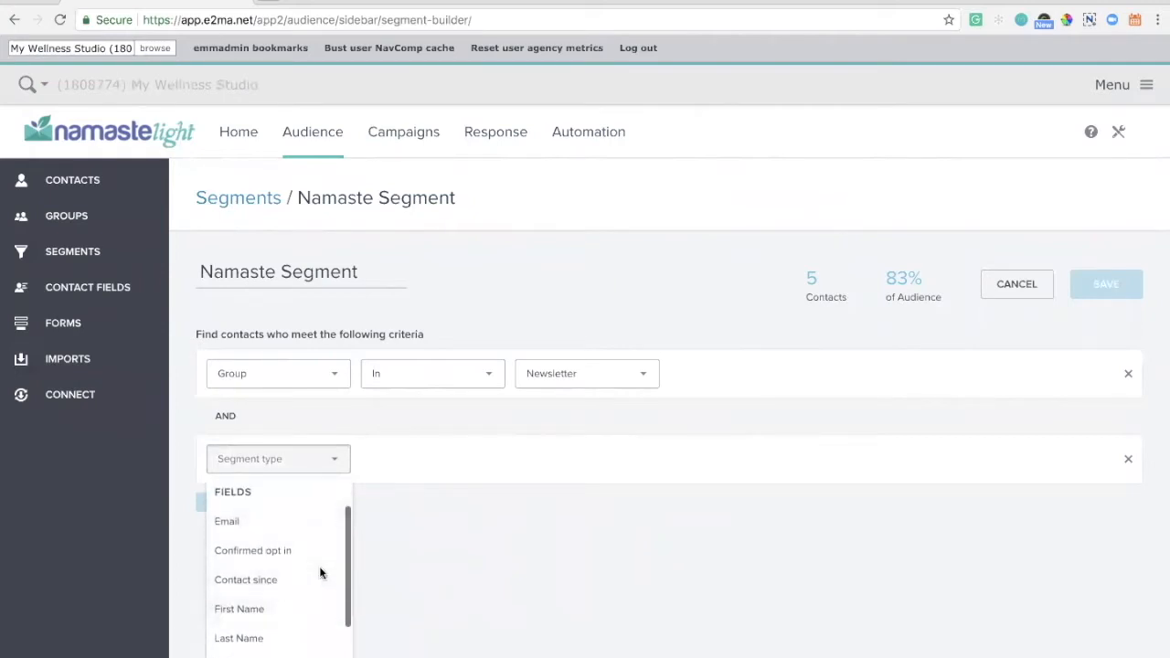
pyautogui.scroll(-2, 407, 548)
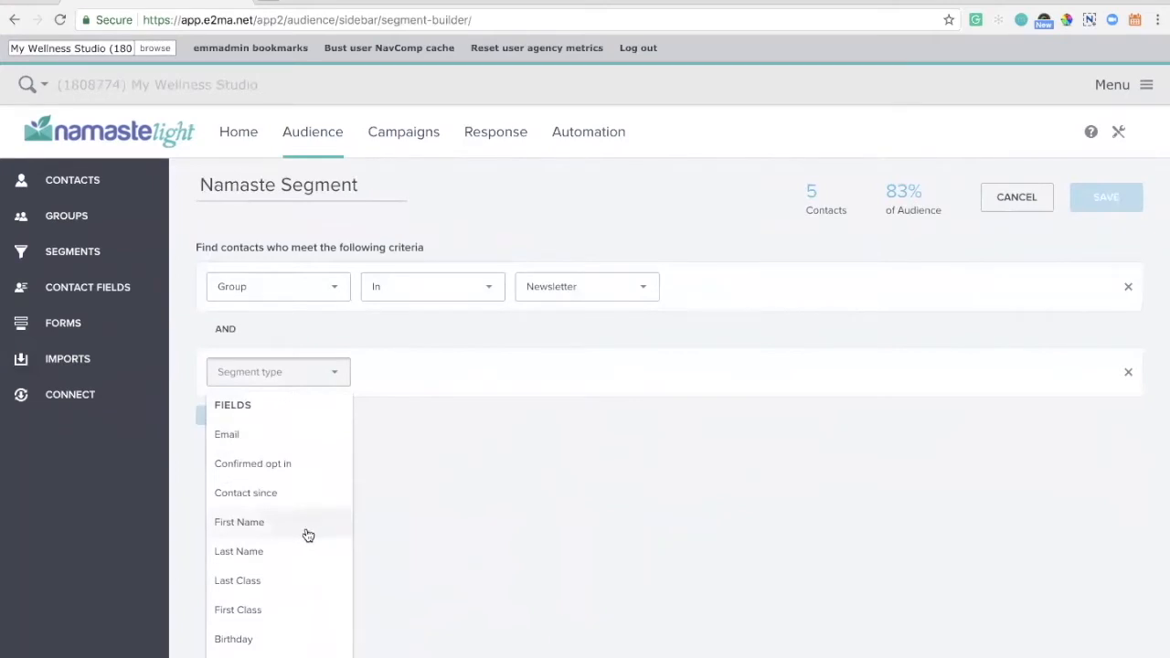
pyautogui.click(279, 585)
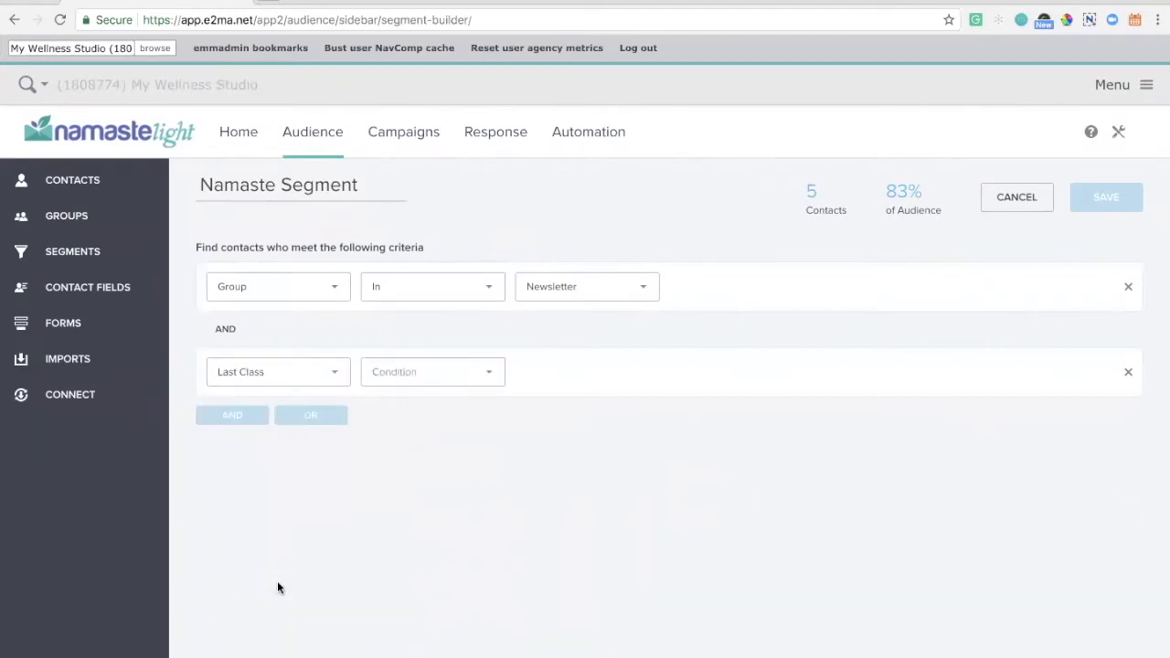
pyautogui.click(415, 383)
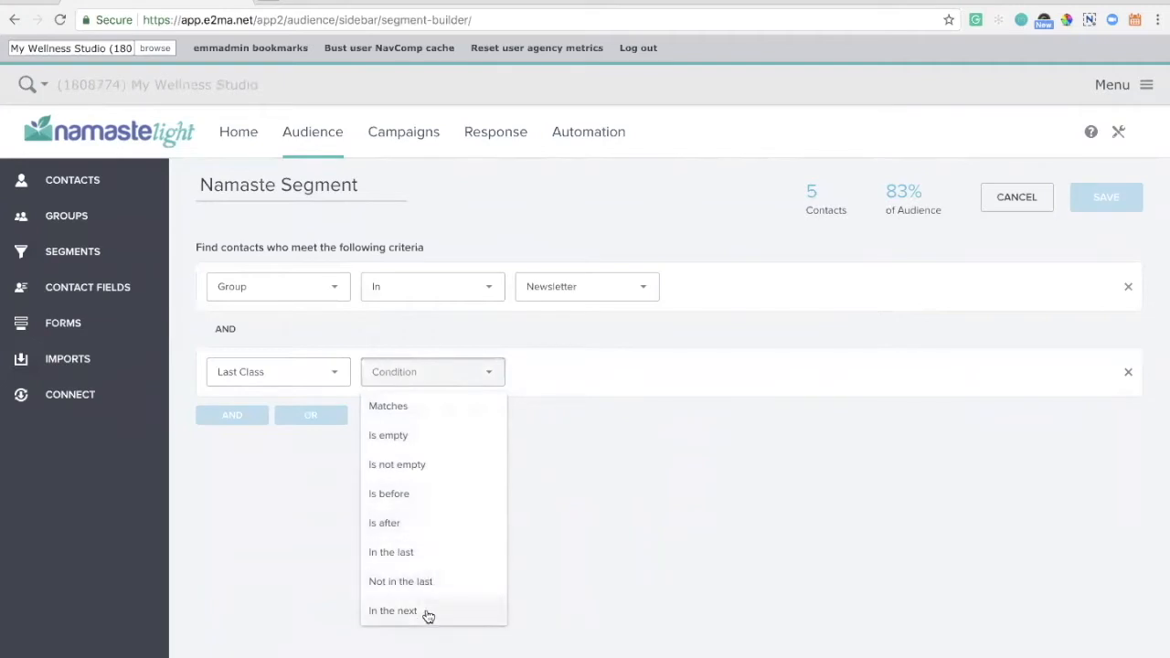
pyautogui.click(433, 555)
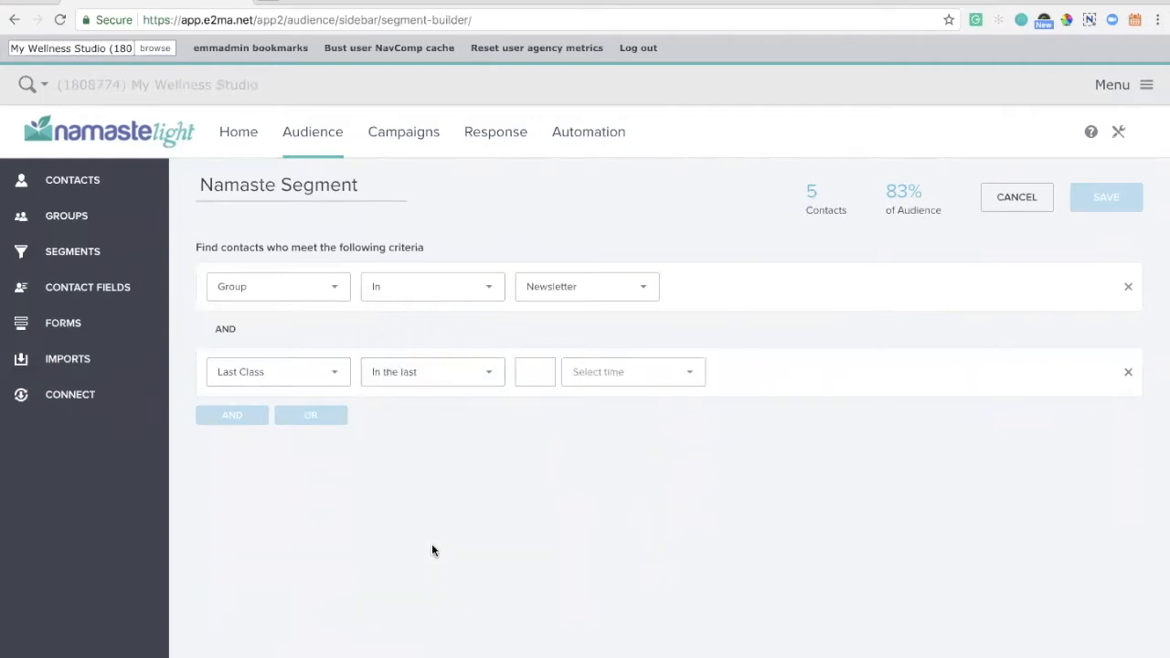
pyautogui.click(532, 372)
pyautogui.write('30')
pyautogui.click(596, 373)
pyautogui.click(593, 402)
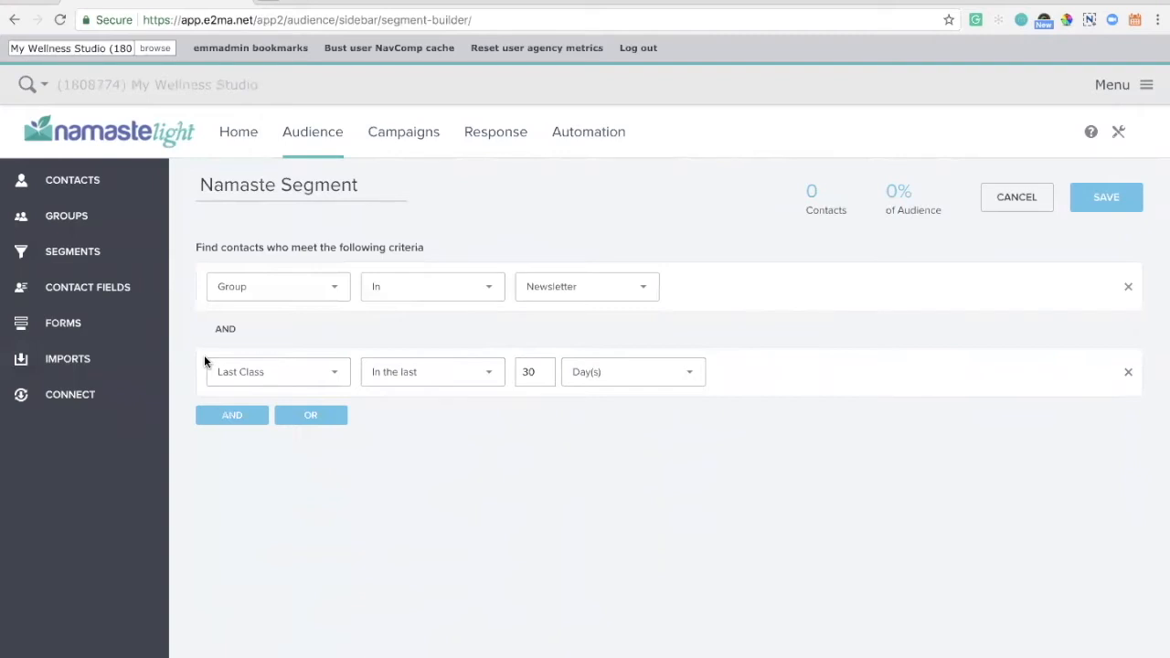
# - Try the second criterion as Have opened any mailing at any point, and as Have not opened
pyautogui.click(252, 371)
pyautogui.scroll(-2, 265, 466)
pyautogui.scroll(-3, 257, 467)
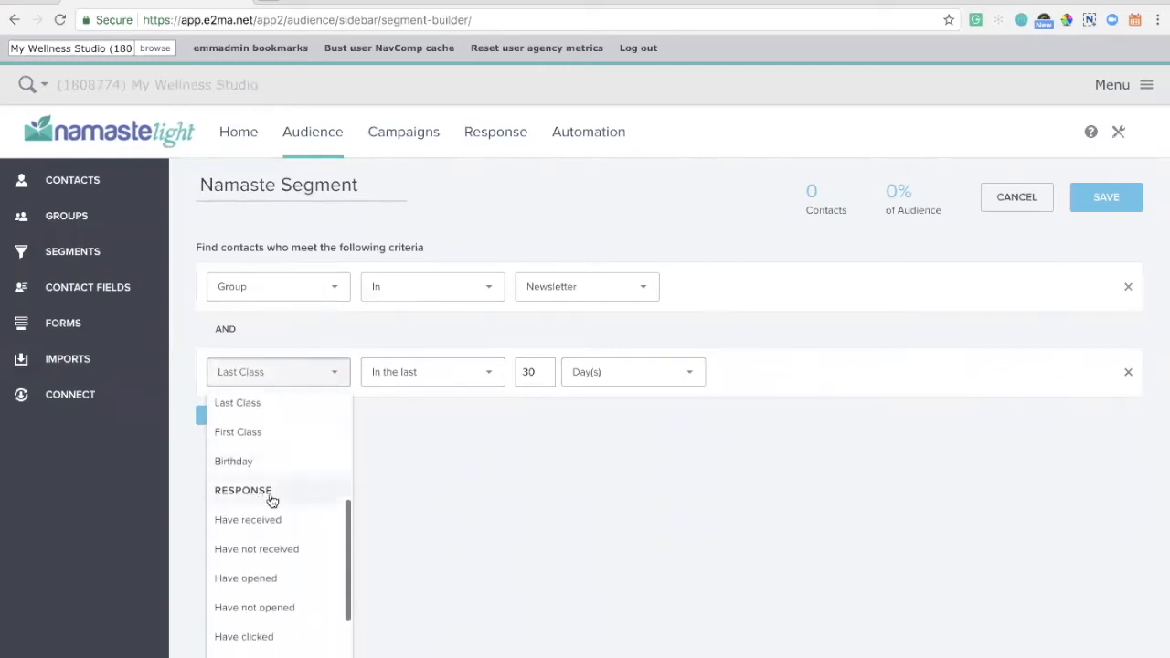
pyautogui.scroll(-1, 270, 499)
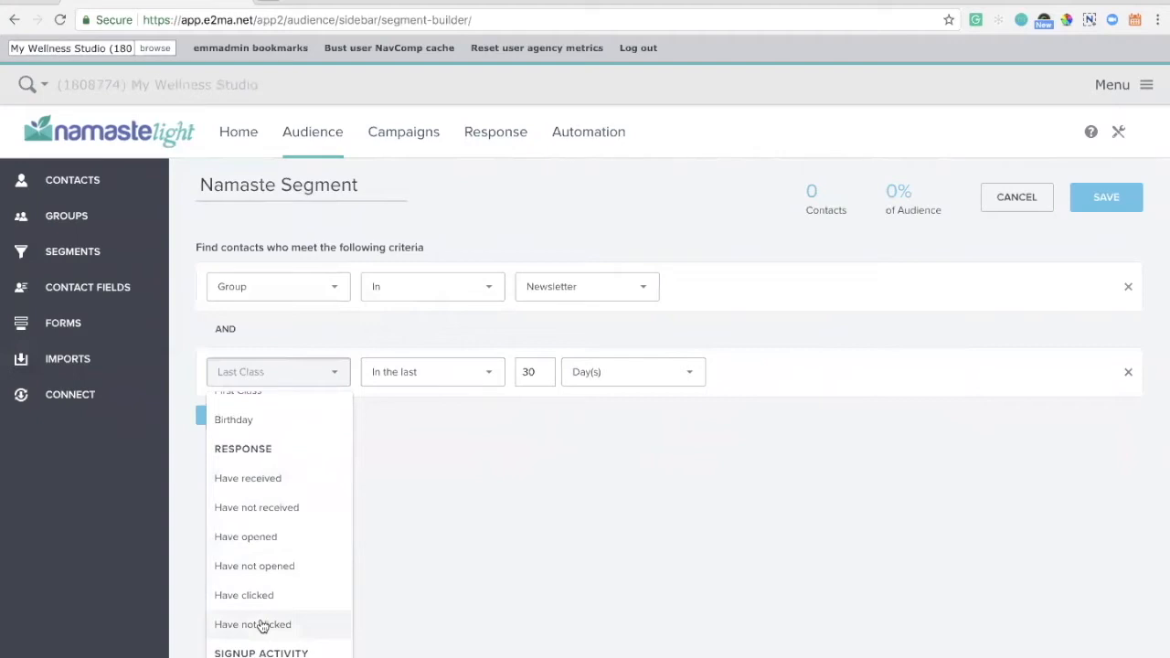
pyautogui.click(269, 539)
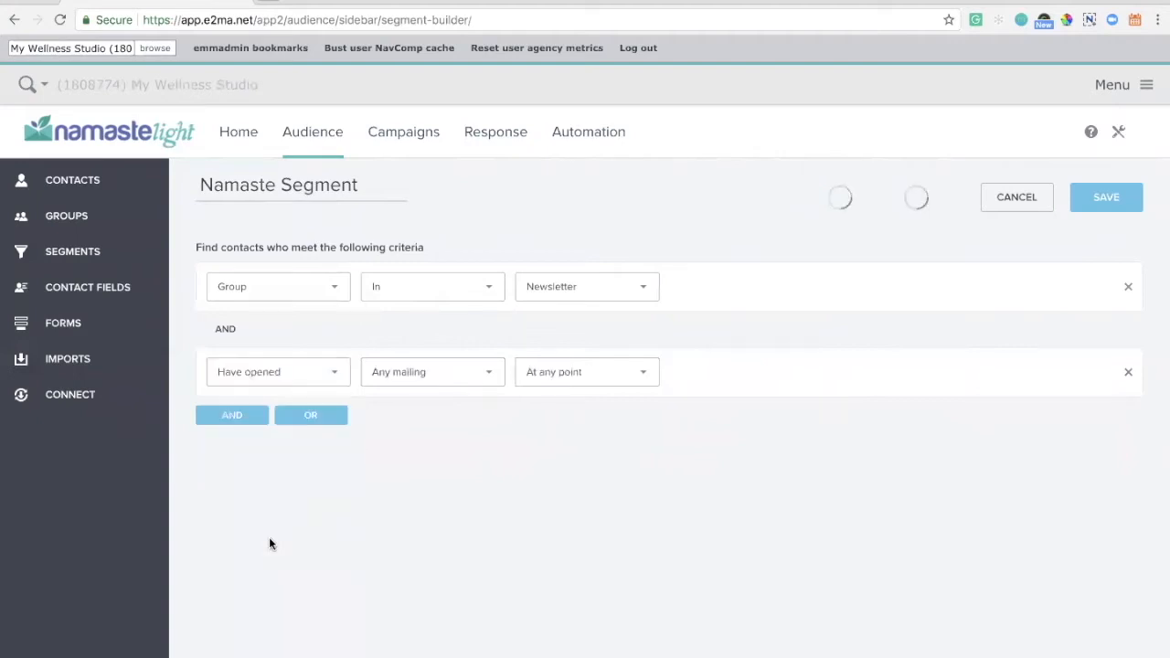
pyautogui.click(478, 375)
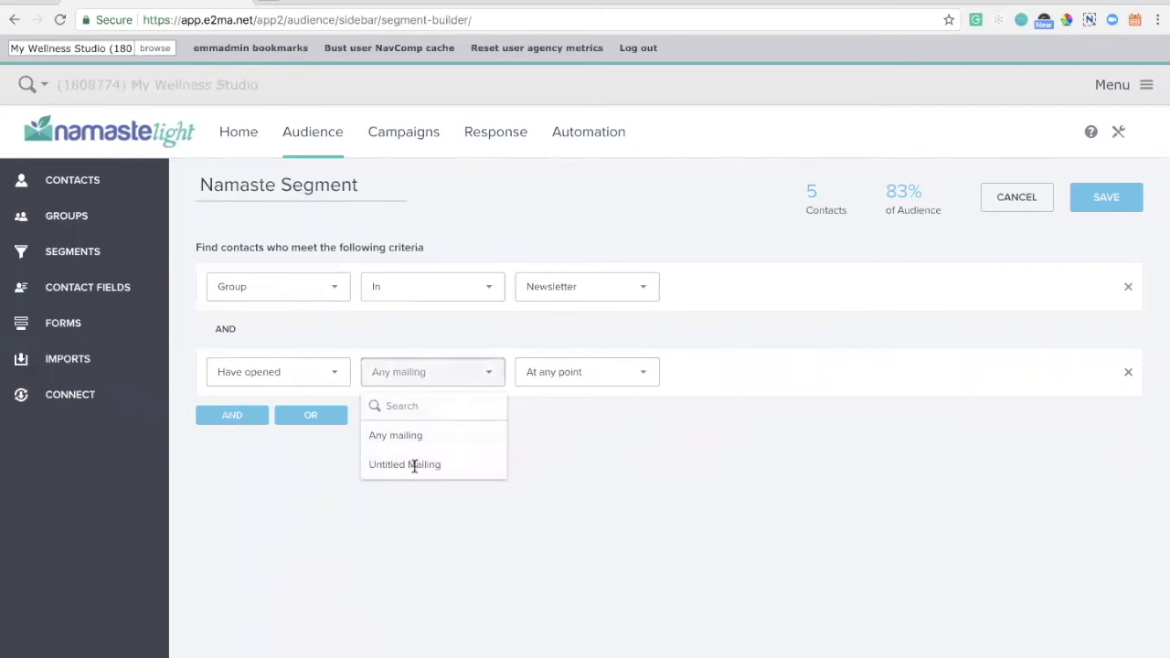
pyautogui.click(540, 435)
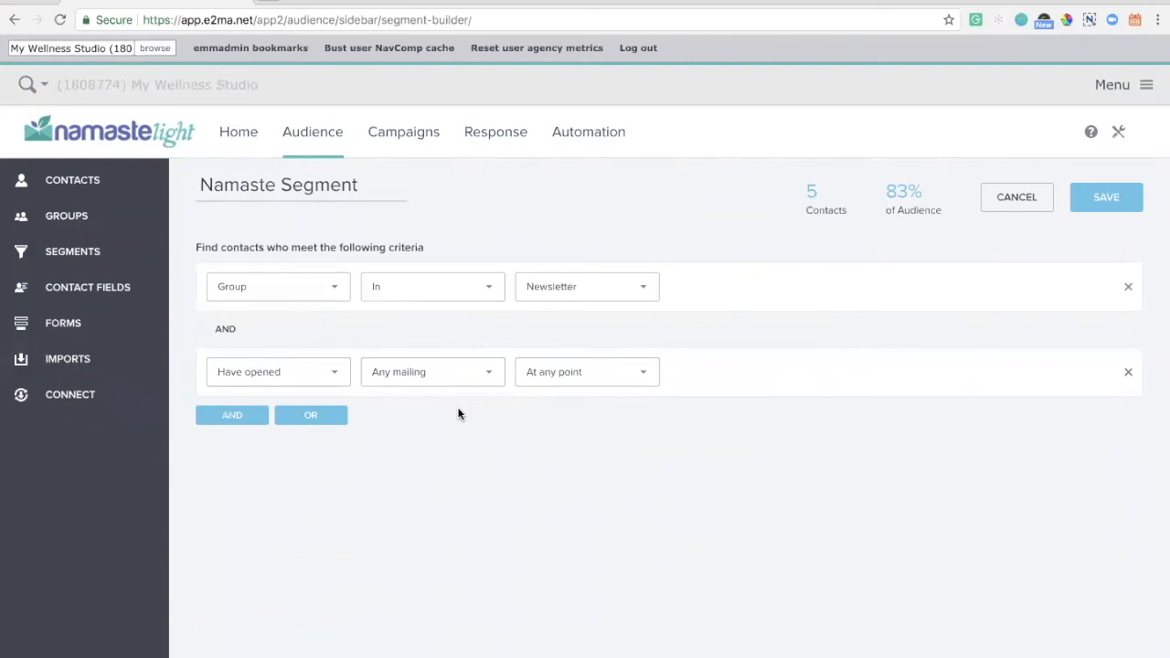
pyautogui.click(332, 378)
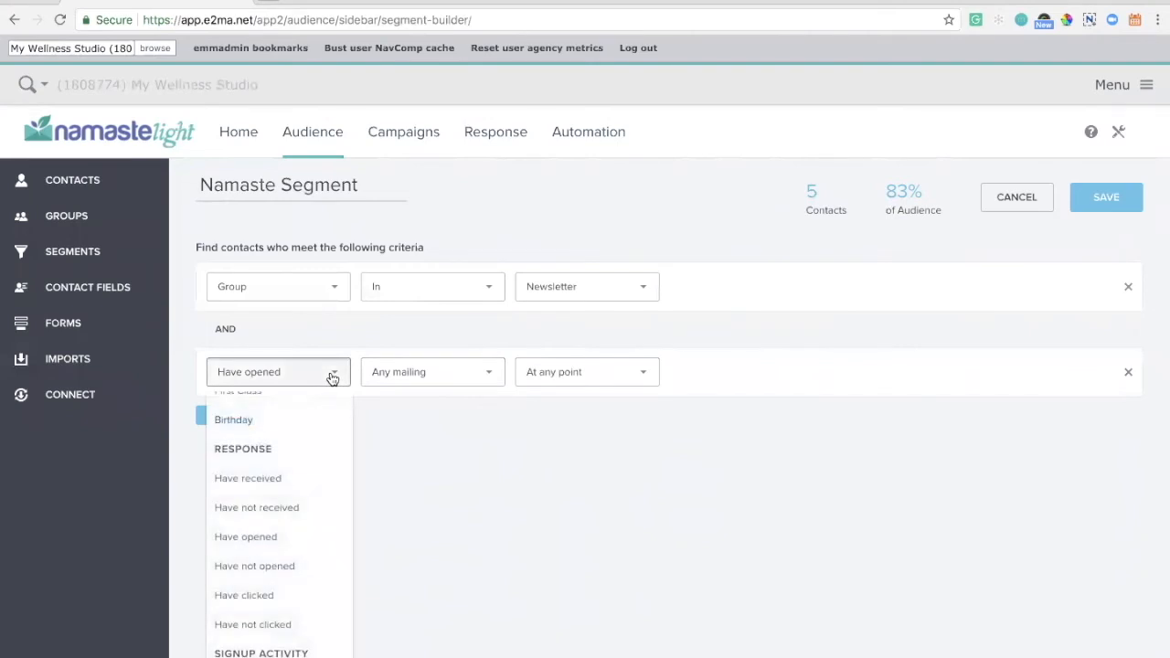
pyautogui.click(292, 565)
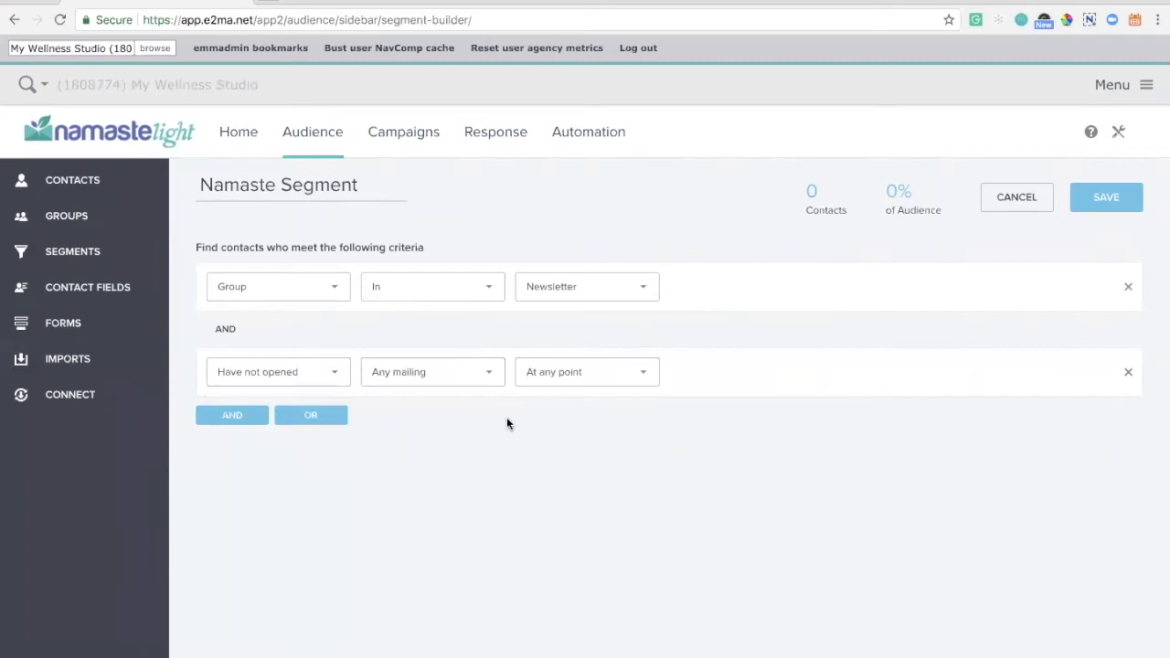
# - Try Signed up as the second criterion's type, and remove that criterion from the segment
pyautogui.click(333, 382)
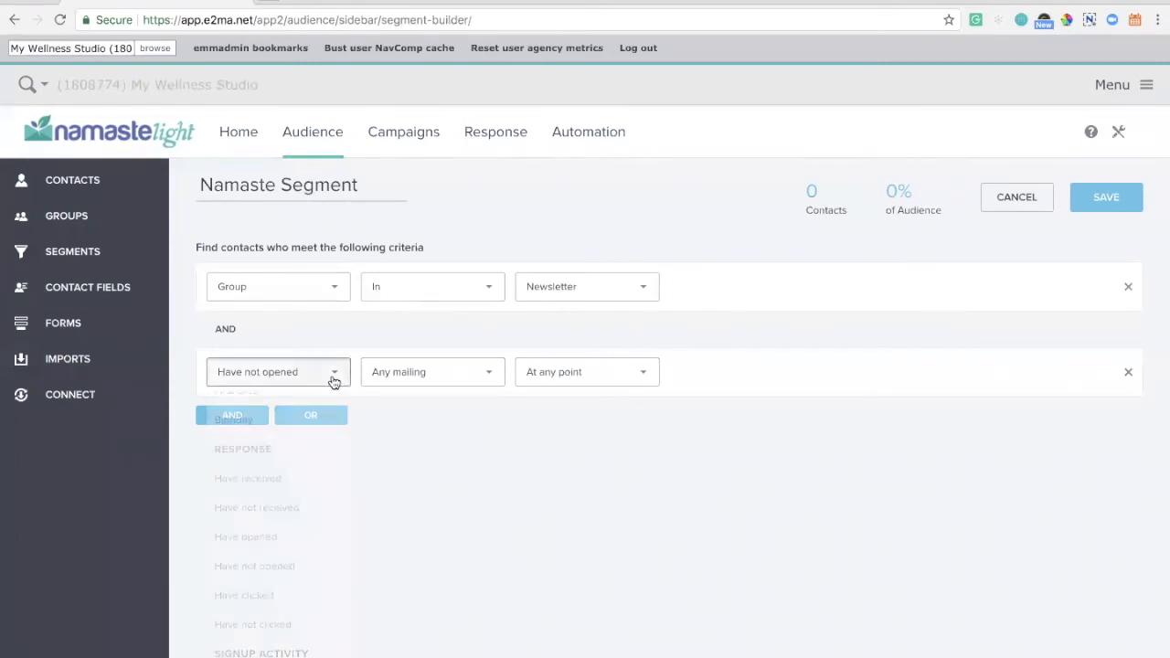
pyautogui.scroll(-2, 308, 454)
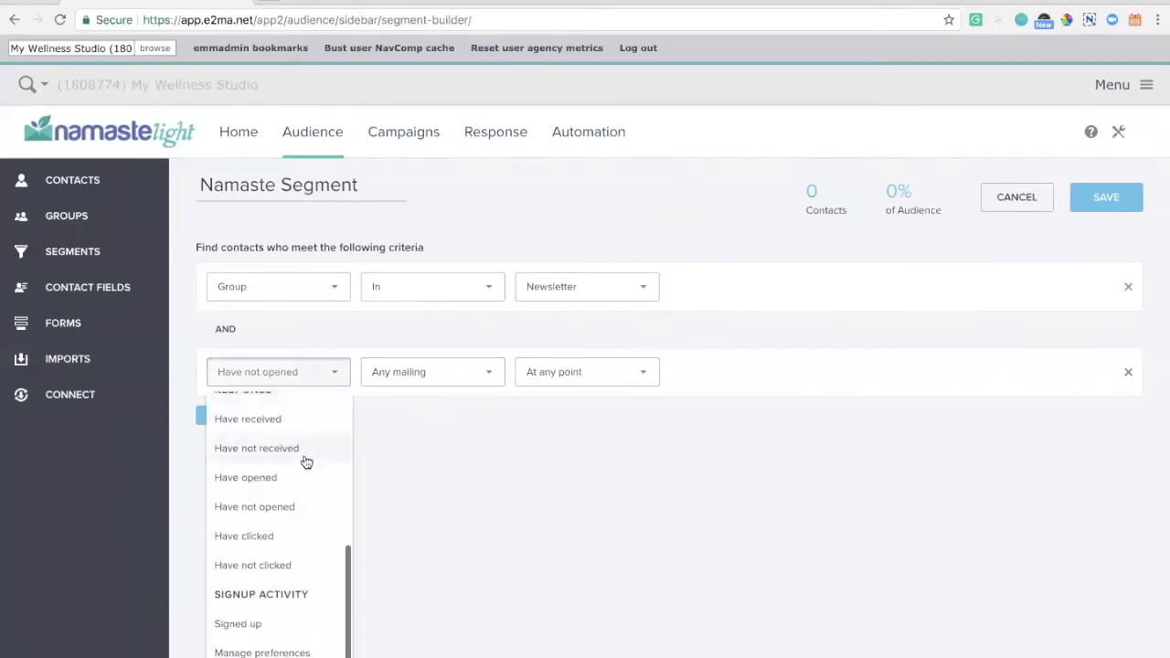
pyautogui.click(287, 631)
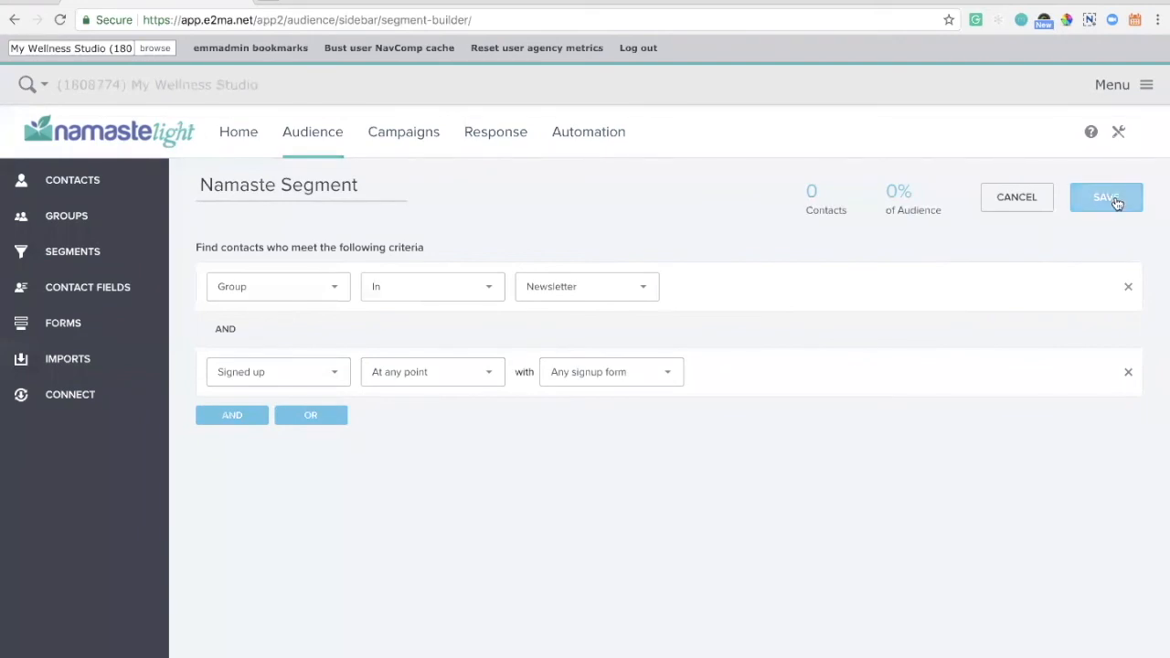
pyautogui.click(1130, 372)
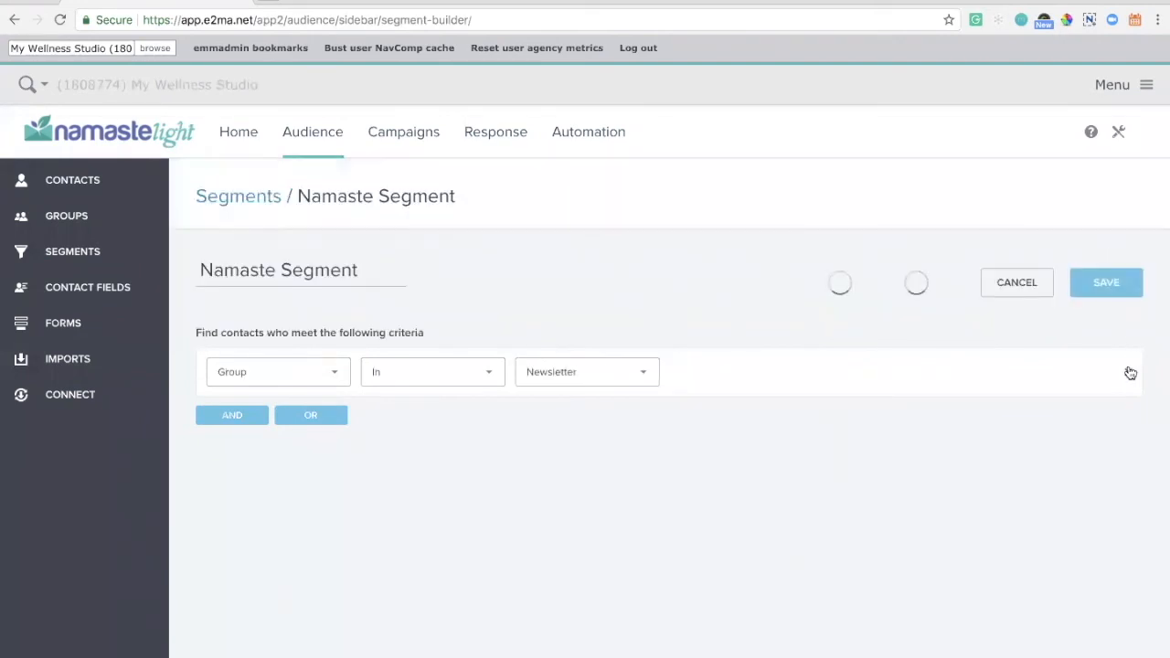
# - Save the Namaste Segment and return to the list of segments
pyautogui.click(1123, 291)
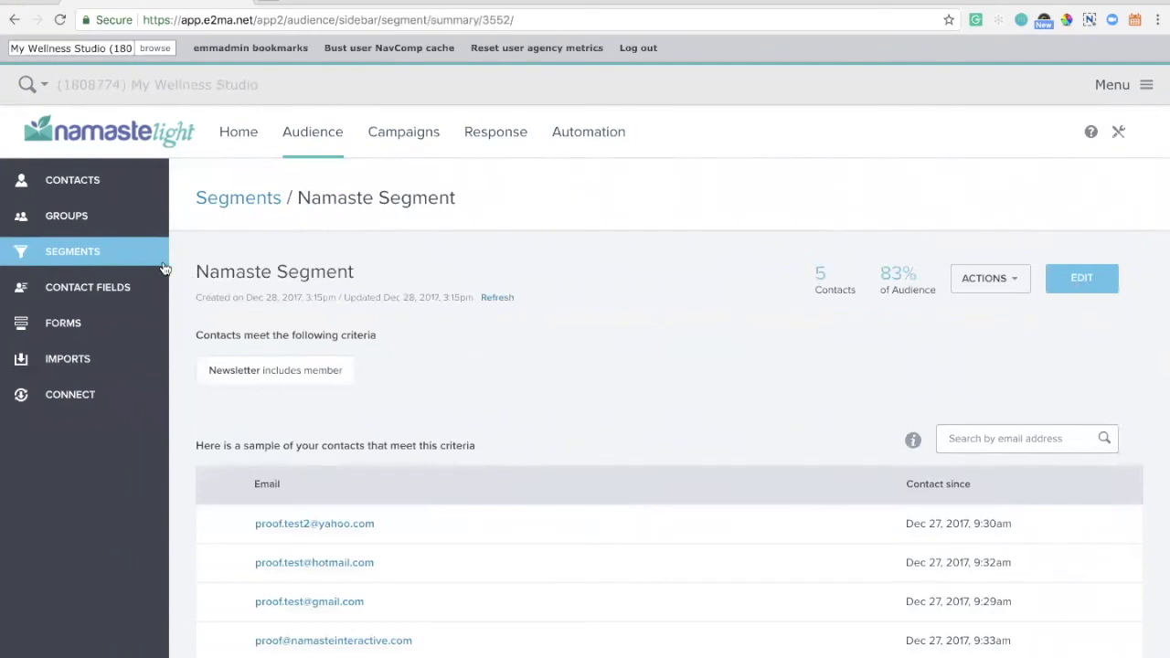
pyautogui.click(101, 257)
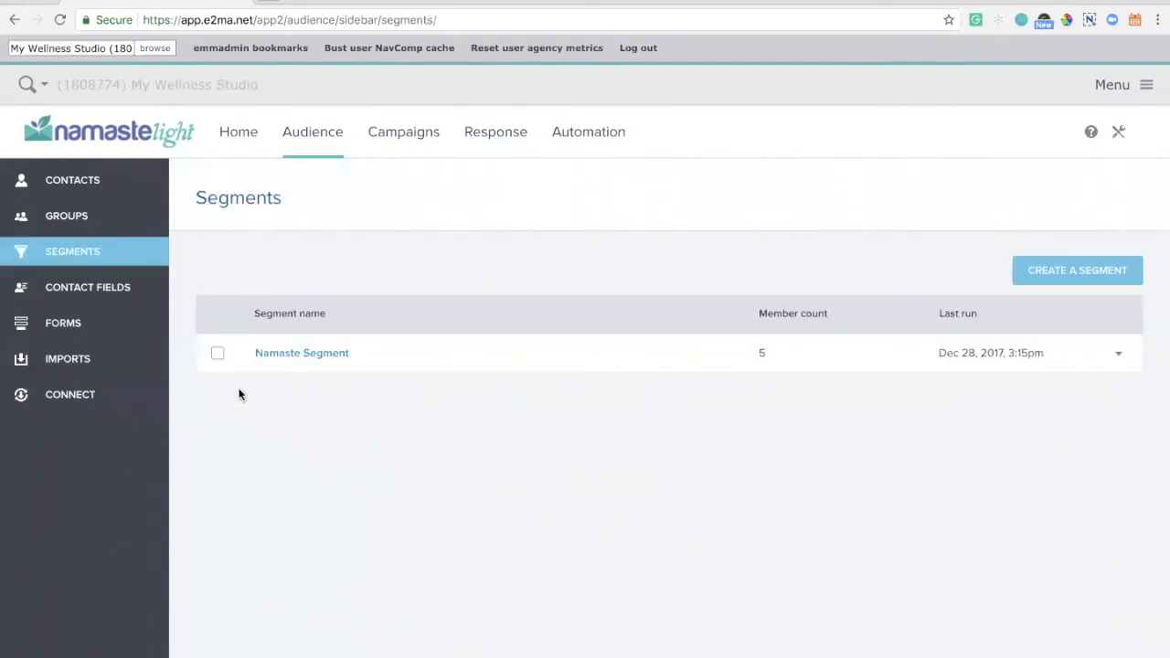